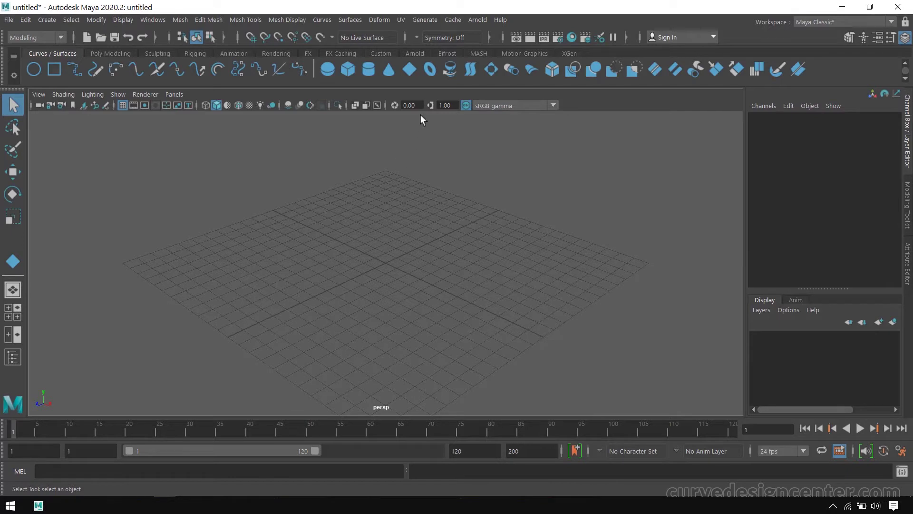
Step: Drag out a NURBS torus on the grid
left_click(429, 71)
left_click_drag(373, 271, 401, 304)
key("q")
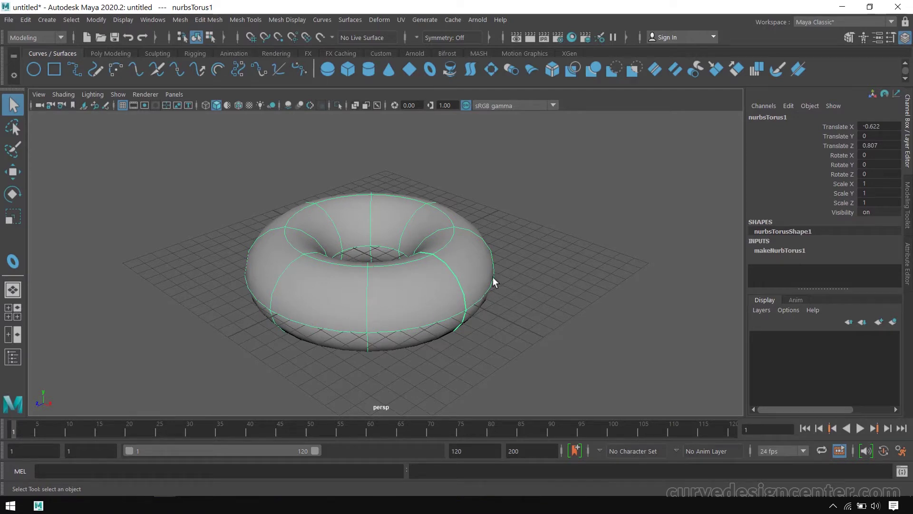
Step: Detach the torus along its bottom isoparm ring
right_click_drag(412, 284, 420, 155)
left_click(401, 329)
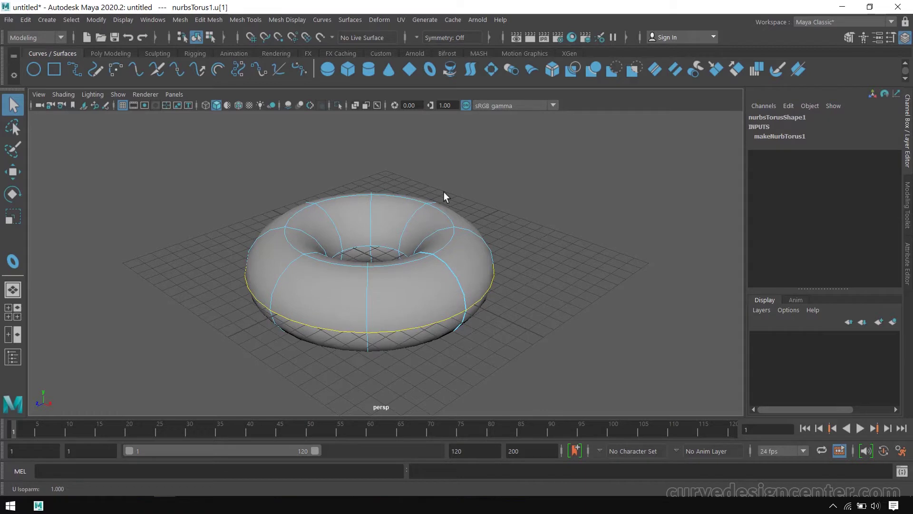
left_click(355, 22)
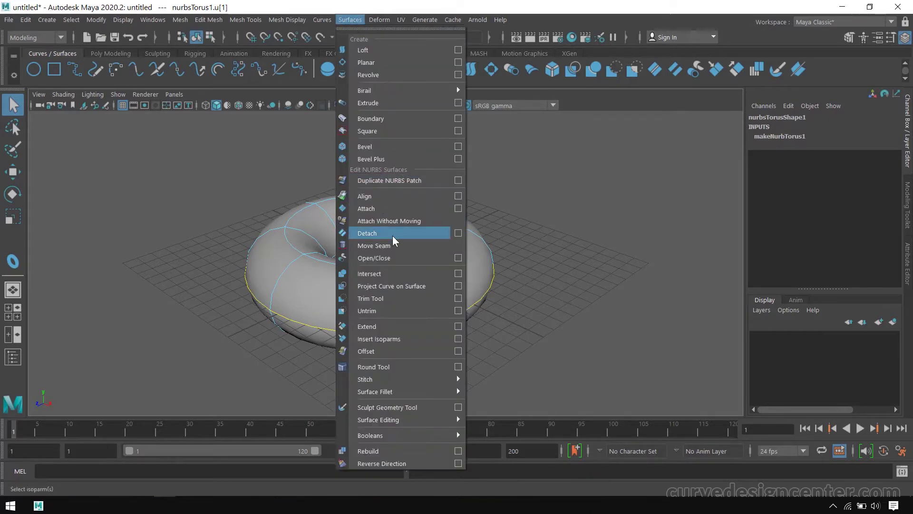
left_click(380, 234)
Step: Detach the torus again along the u[0.25] isoparm and select the upper piece
left_click(371, 335)
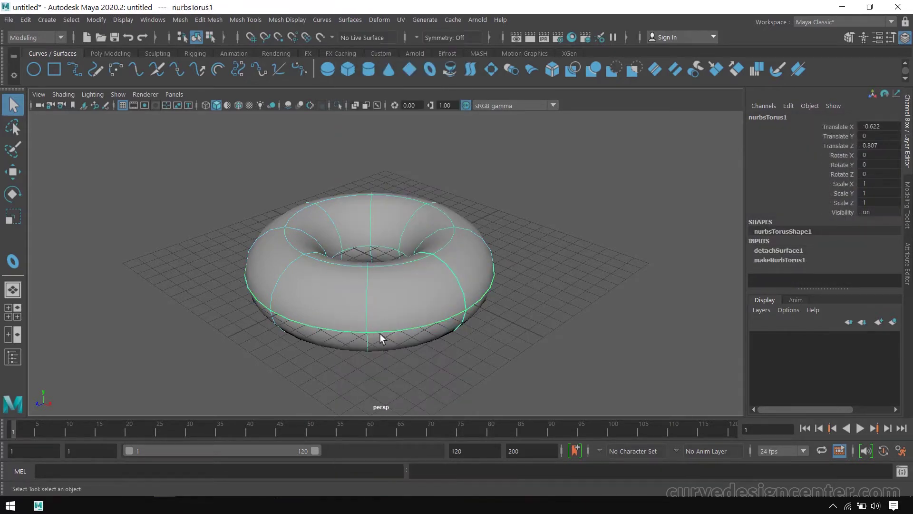
left_click_drag(384, 329, 361, 304, "alt")
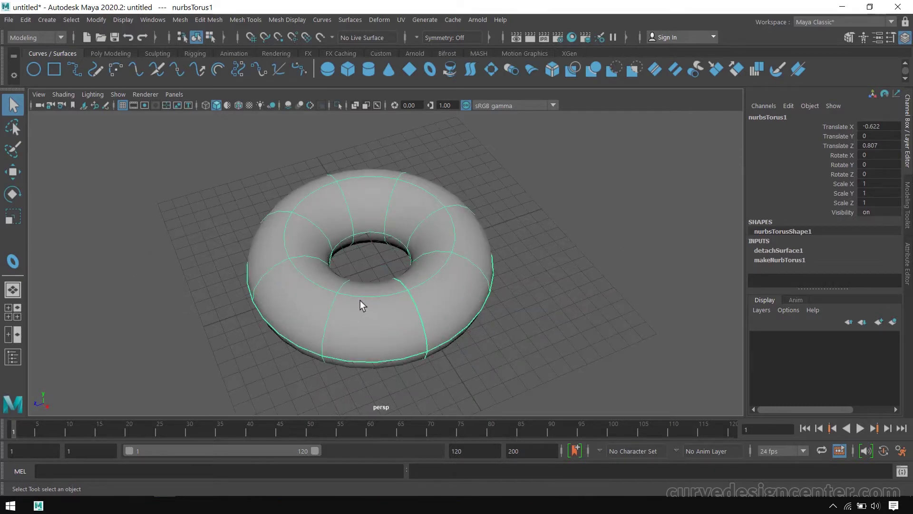
right_click_drag(388, 187, 382, 159)
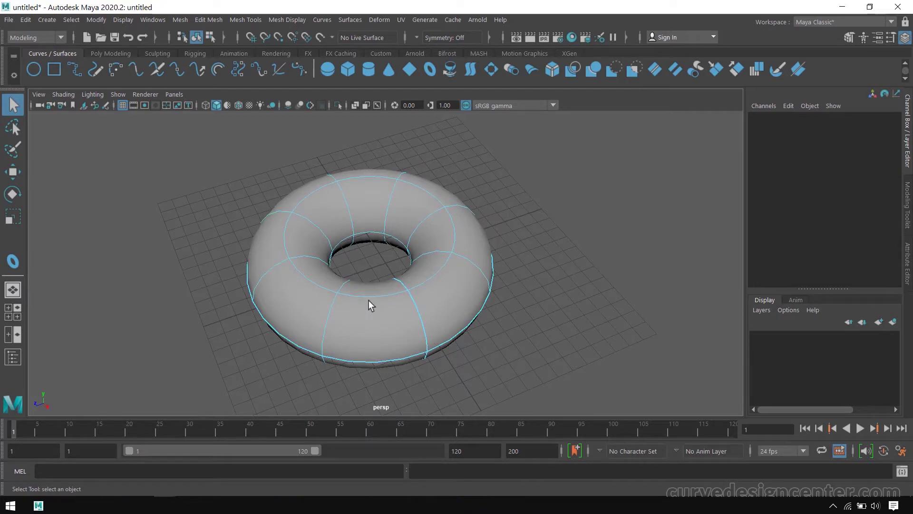
left_click(369, 301)
left_click(349, 23)
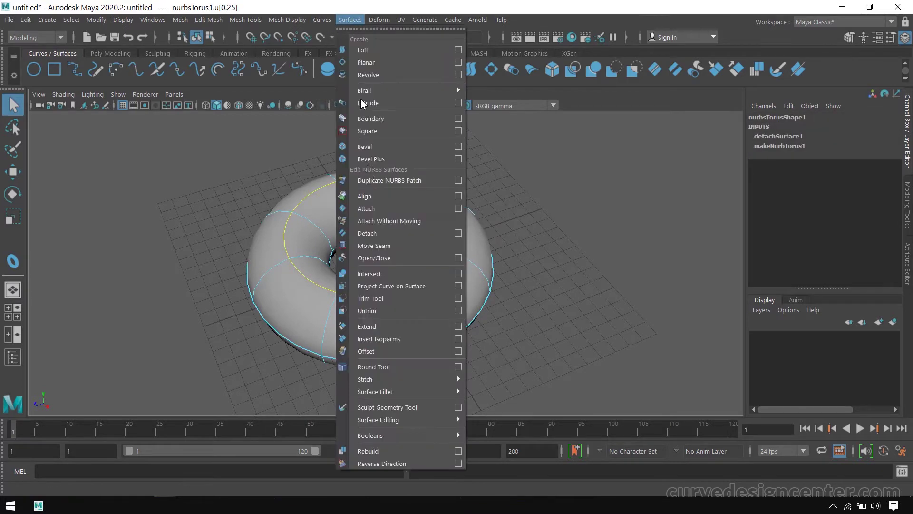
left_click(380, 236)
left_click(559, 224)
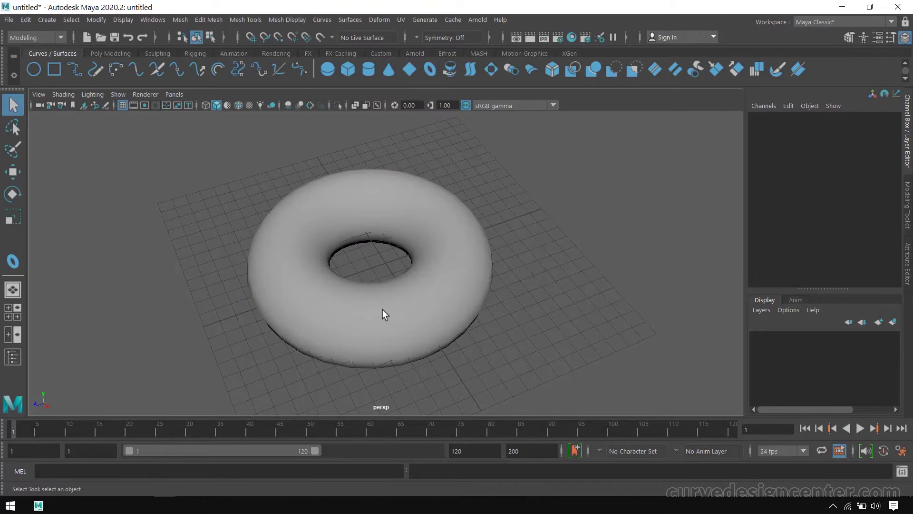
left_click(382, 310)
Step: Raise the upper torus piece and slide it along X beside the torus
key("w")
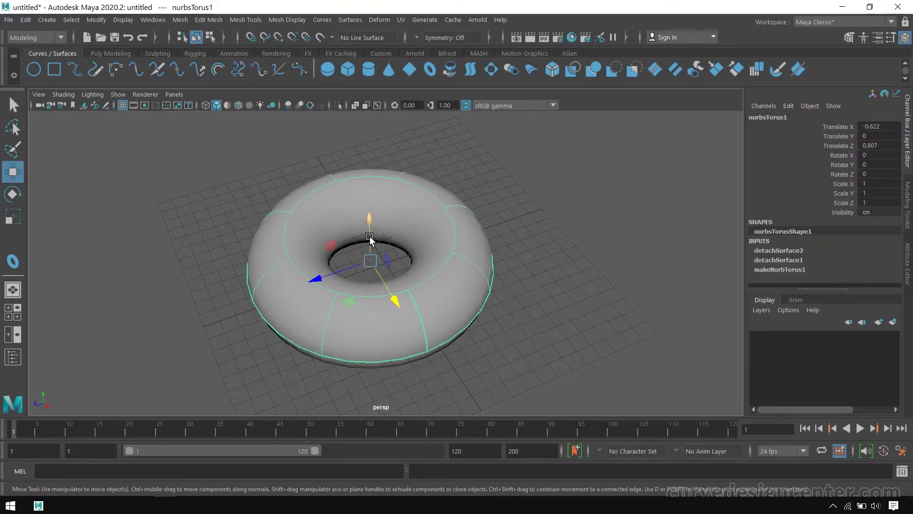
left_click_drag(369, 219, 368, 173)
left_click_drag(374, 269, 455, 279, "alt")
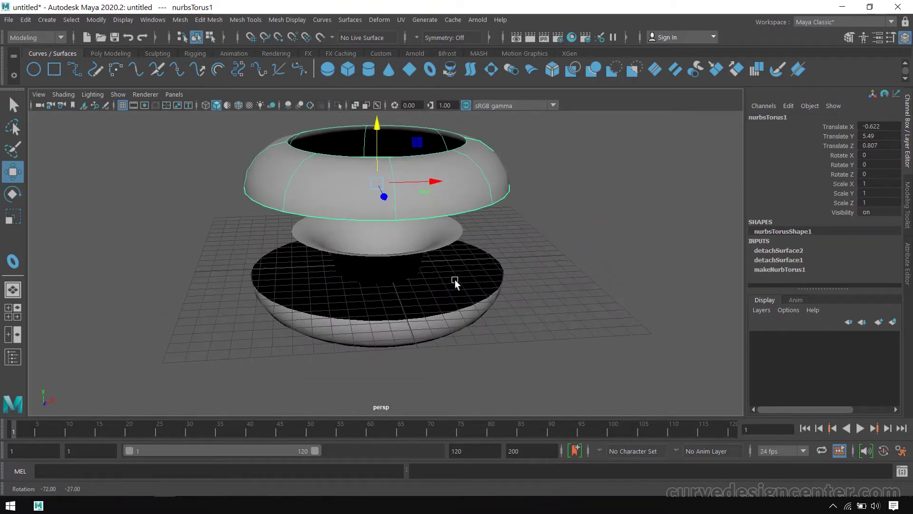
left_click_drag(423, 189, 639, 210)
key("space")
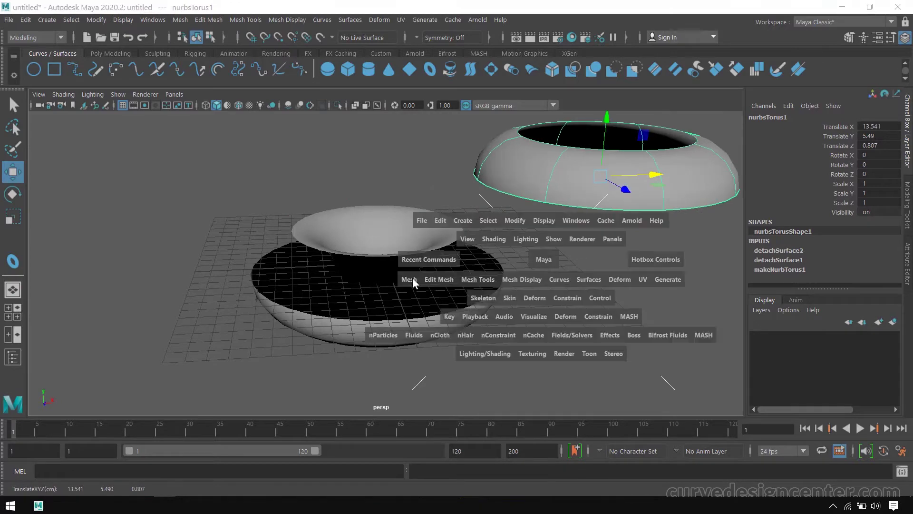
key("space")
middle_click_drag(459, 304, 159, 325, "alt")
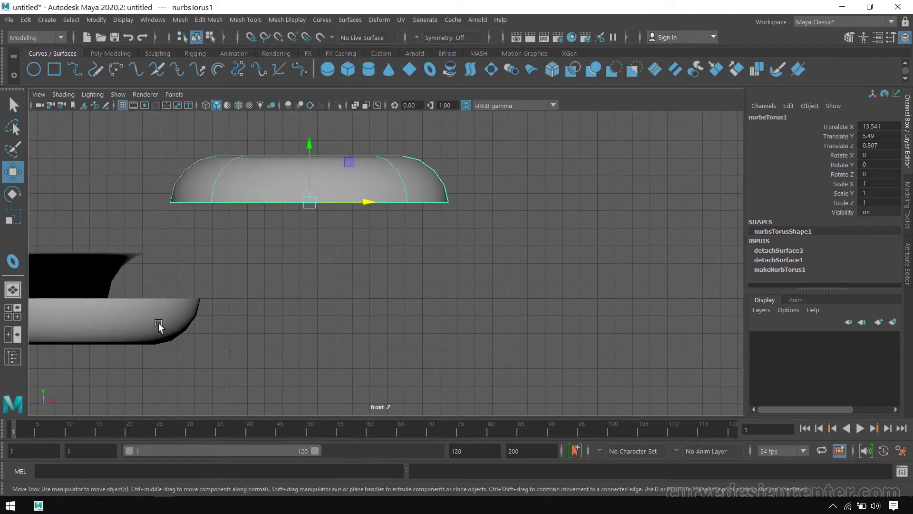
left_click_drag(322, 196, 454, 298)
Step: Frame and orbit around the moved piece in perspective, then reselect it
key("space")
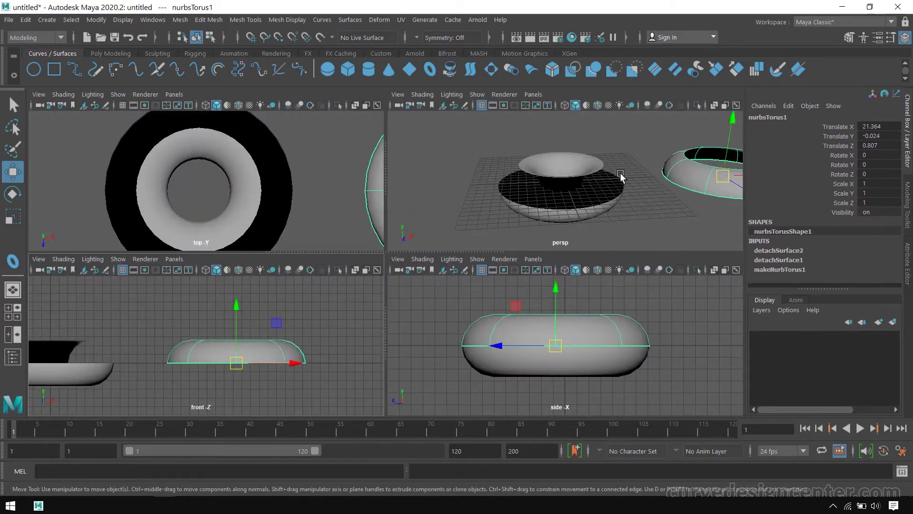
key("space")
key("f")
left_click_drag(309, 252, 387, 310, "alt")
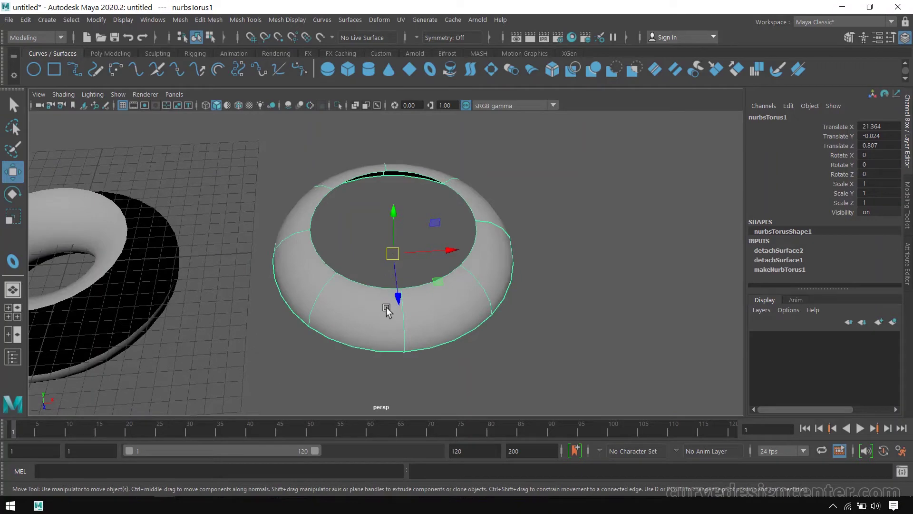
left_click_drag(360, 317, 363, 276, "alt")
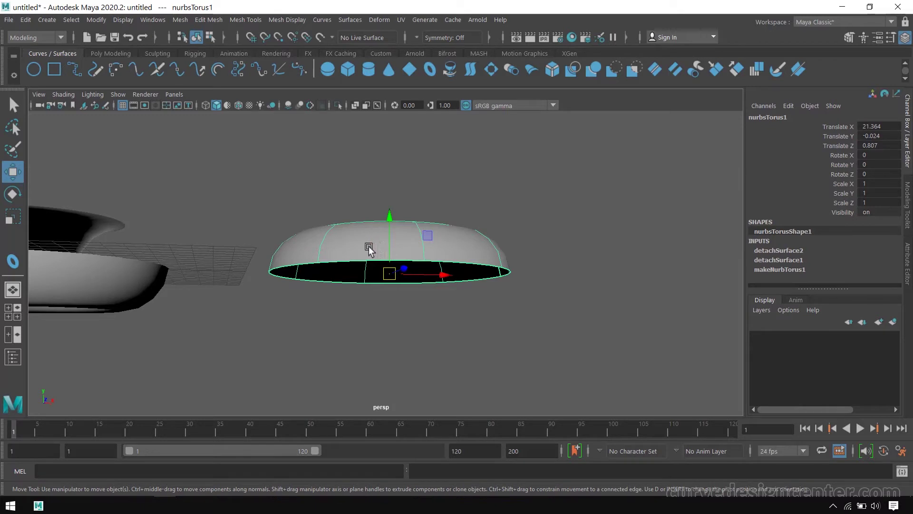
left_click_drag(361, 153, 338, 294, "alt")
left_click_drag(514, 249, 471, 199, "alt")
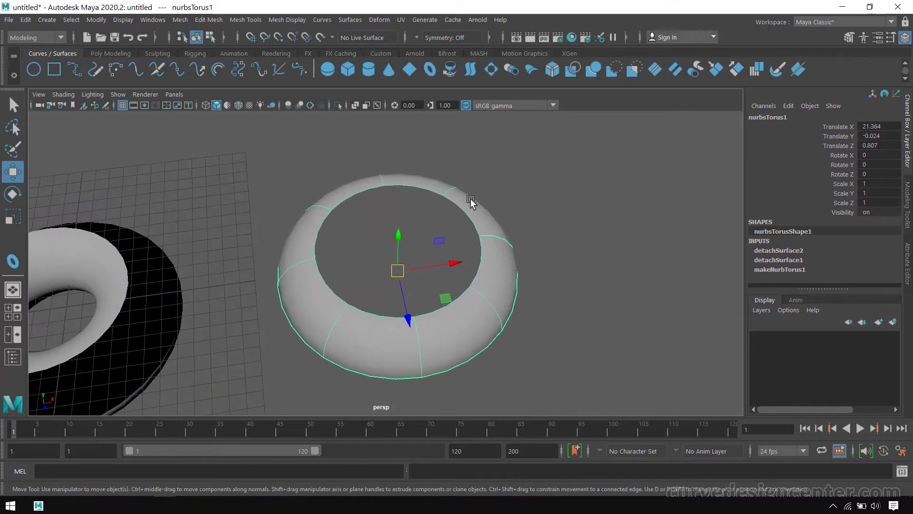
left_click(596, 241)
left_click(372, 342)
left_click(349, 21)
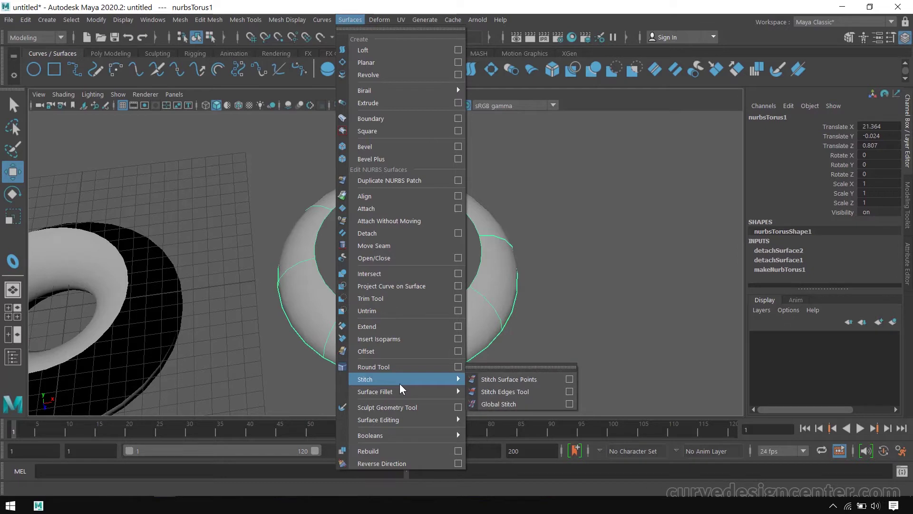
Step: Offset the moved piece with reset settings and offset distance 3.86, creating surface1
left_click(458, 351)
left_click_drag(521, 160, 449, 152)
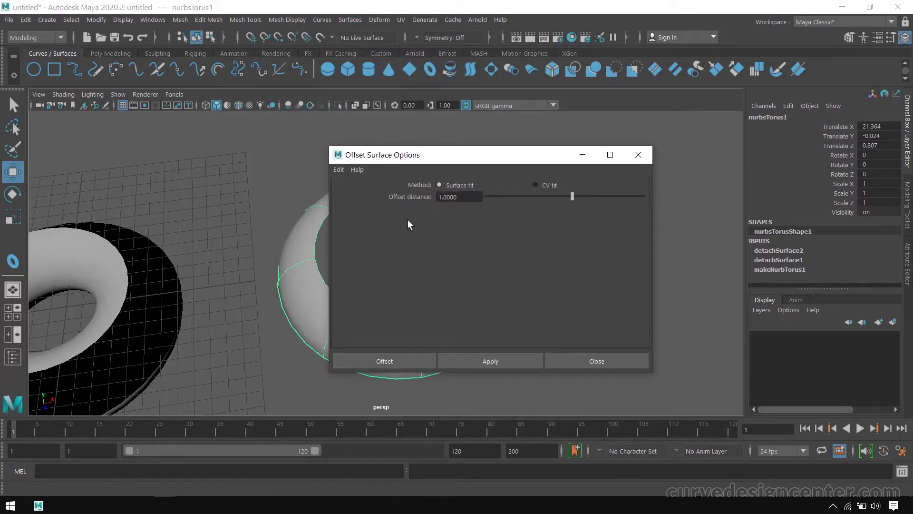
left_click(339, 170)
left_click(350, 192)
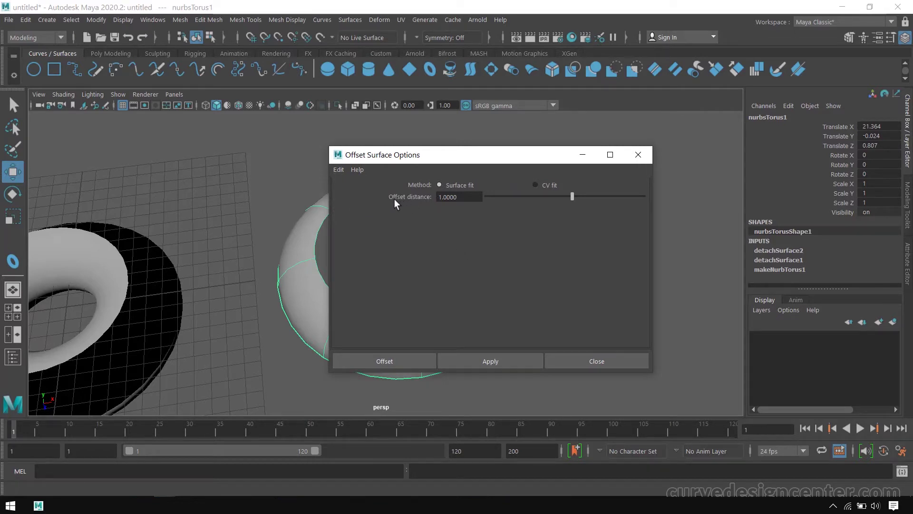
left_click_drag(575, 199, 595, 199)
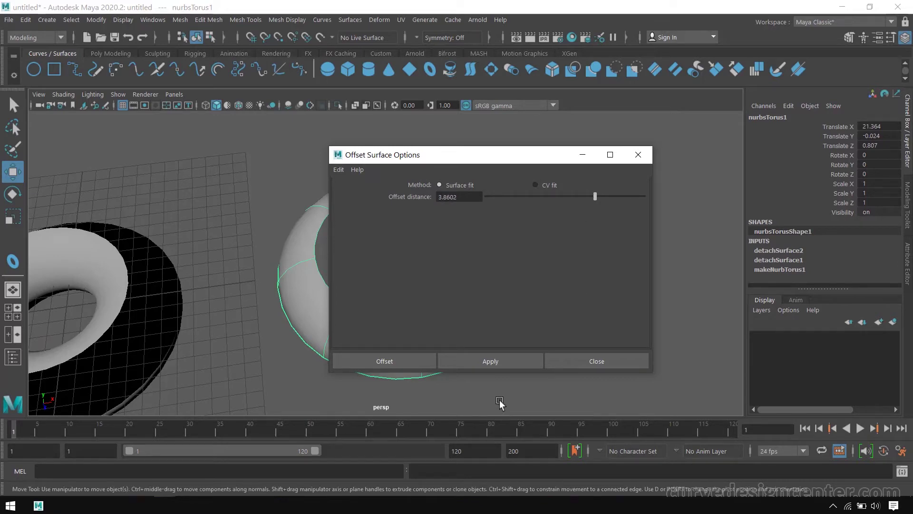
left_click(498, 366)
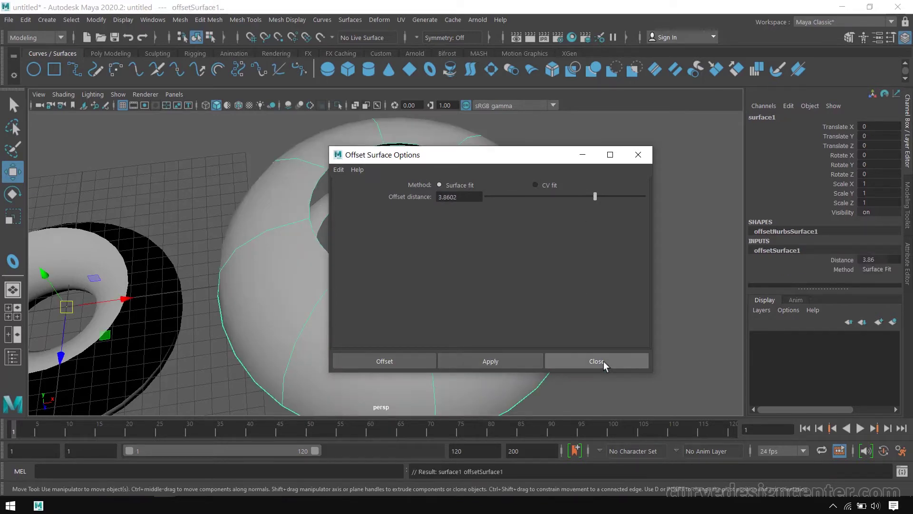
left_click(603, 361)
left_click_drag(599, 342, 532, 270, "alt")
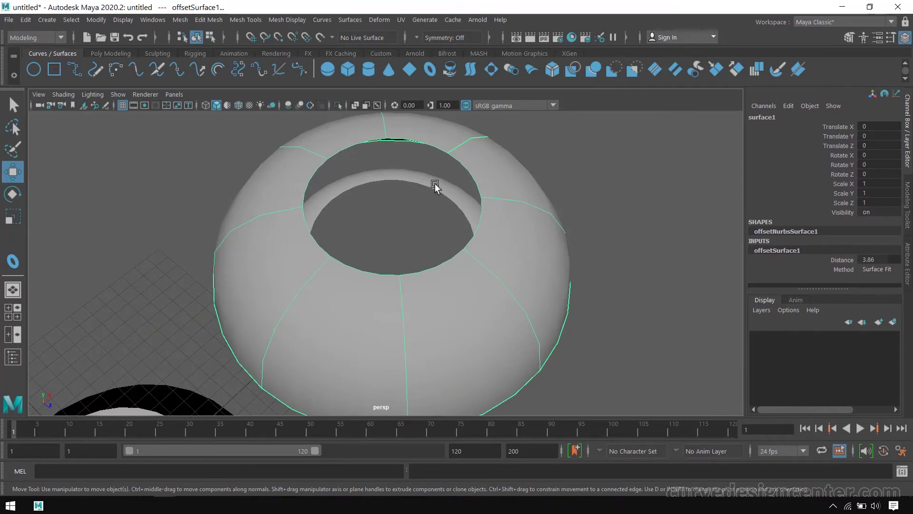
Step: Orbit and zoom the perspective view to inspect the offset surface
left_click_drag(444, 220, 443, 244, "alt")
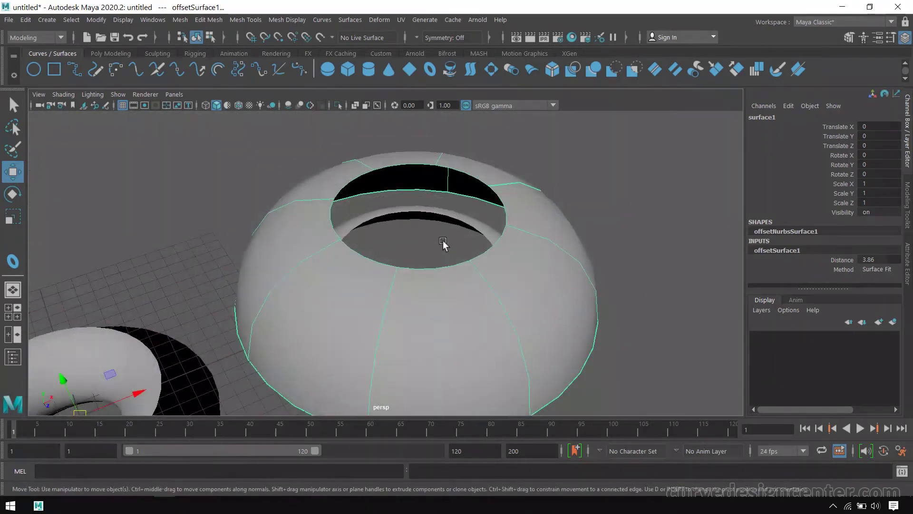
left_click_drag(440, 207, 408, 220, "alt")
scroll(407, 220, "down", 5)
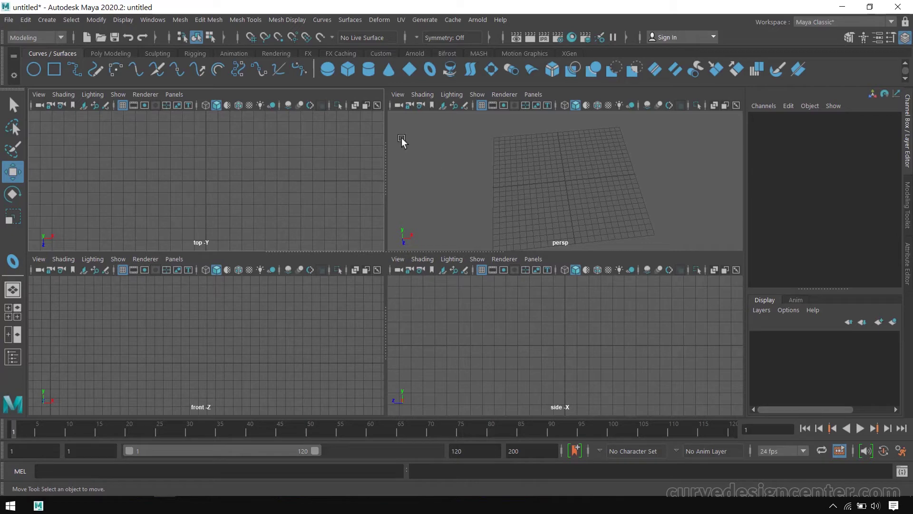
Step: Create a NURBS plane from the shelf and hide the viewport grid
left_click(409, 69)
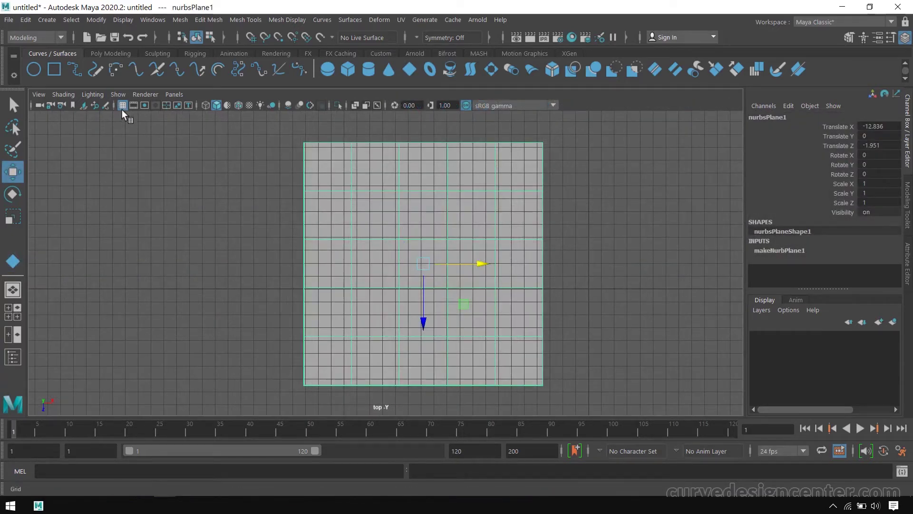
left_click(122, 105)
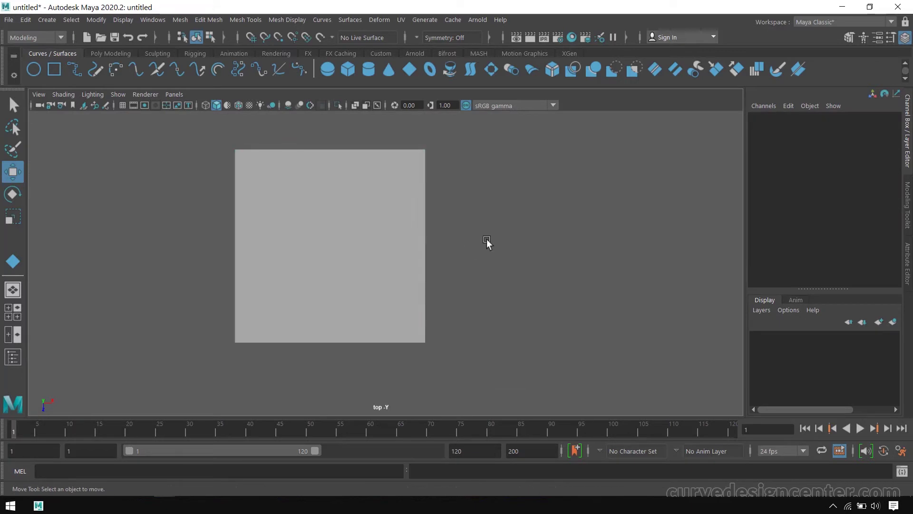
left_click(322, 297)
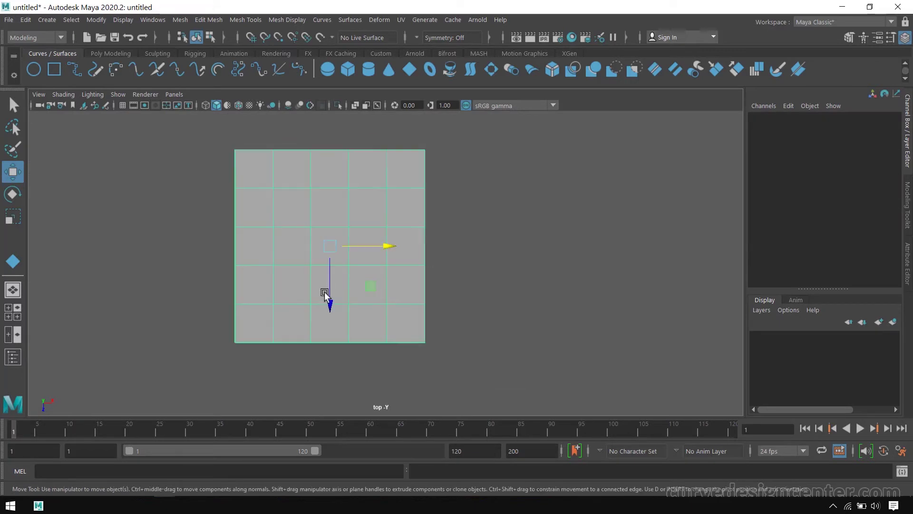
left_click_drag(376, 249, 555, 246, "shift")
Step: Shift-drag a duplicate of the plane to its right and select both planes
left_click(456, 224)
left_click(355, 261)
left_click_drag(388, 247, 662, 242, "shift")
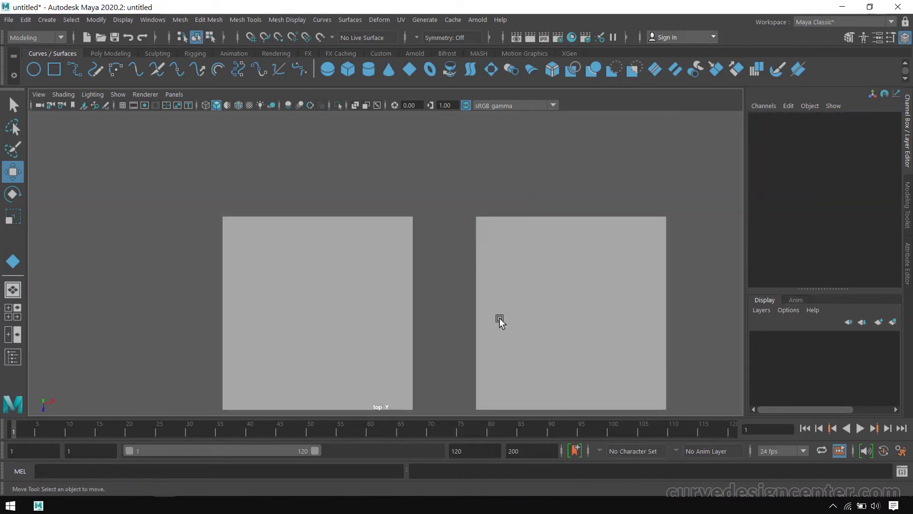
middle_click_drag(500, 318, 502, 256, "alt")
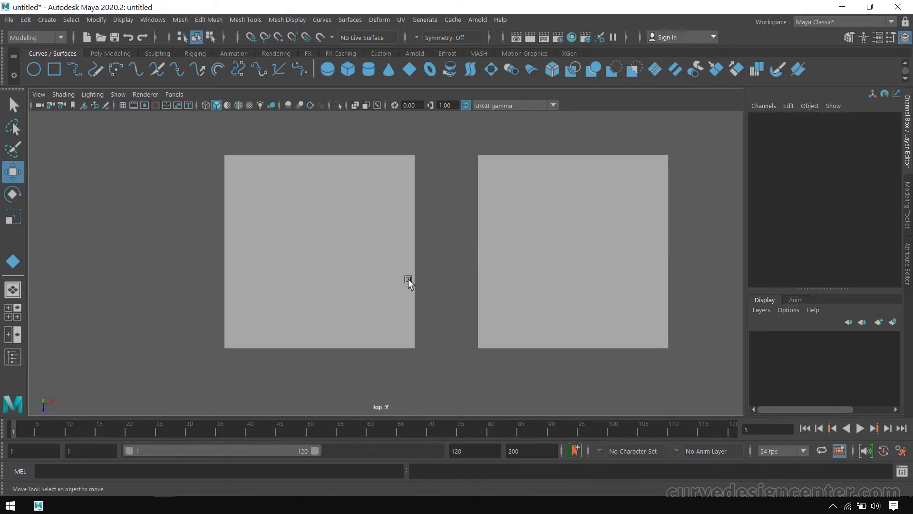
left_click_drag(430, 166, 512, 222)
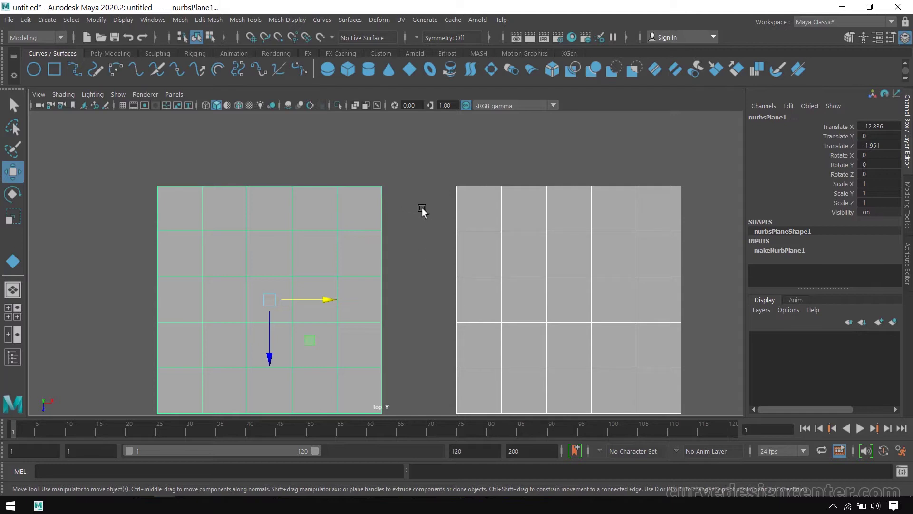
Step: Reselect the left plane and switch to selecting by component type
middle_click_drag(435, 291, 428, 261, "alt")
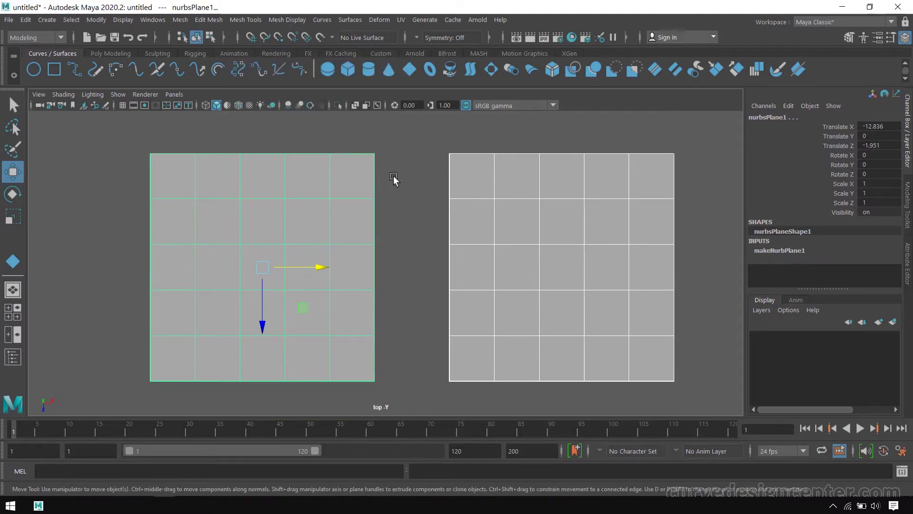
left_click(393, 180)
left_click_drag(320, 139, 471, 215)
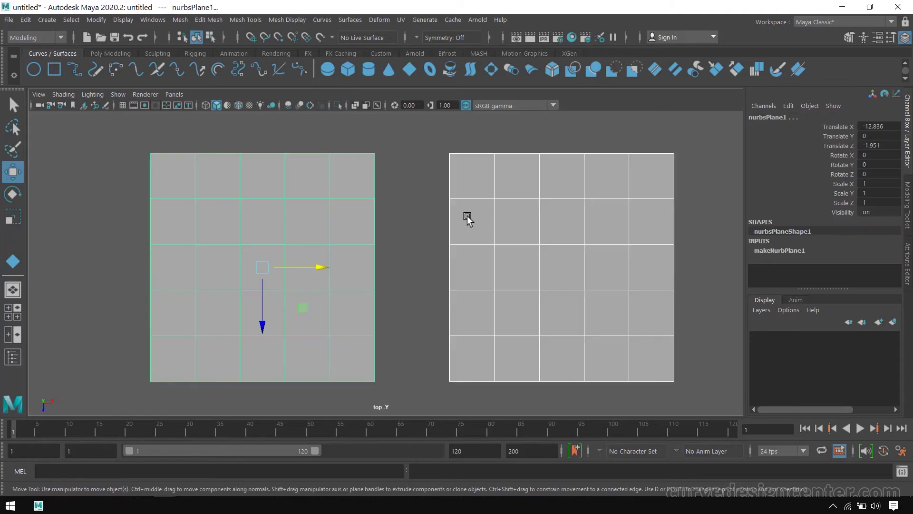
left_click(210, 35)
left_click(350, 20)
Step: Tear off the Stitch submenu into a floating panel and select the facing top corner CVs
mouse_move(409, 381)
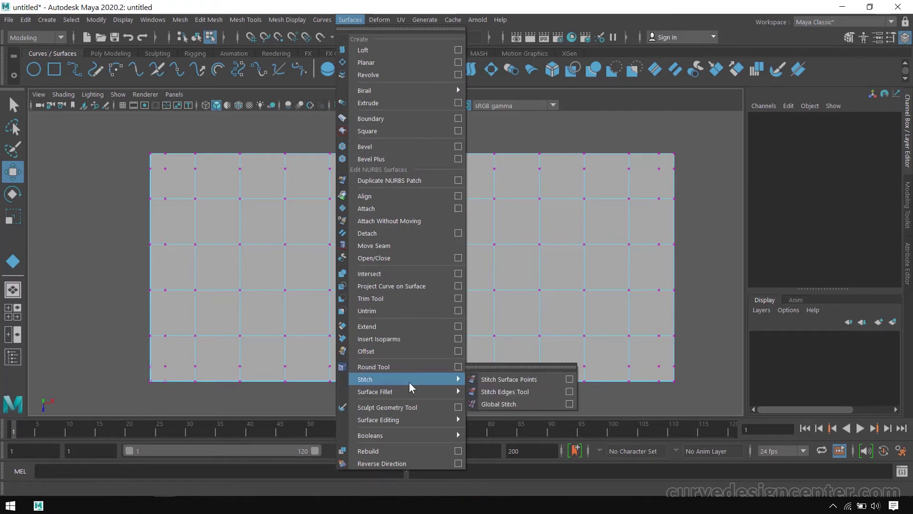
left_click(519, 374)
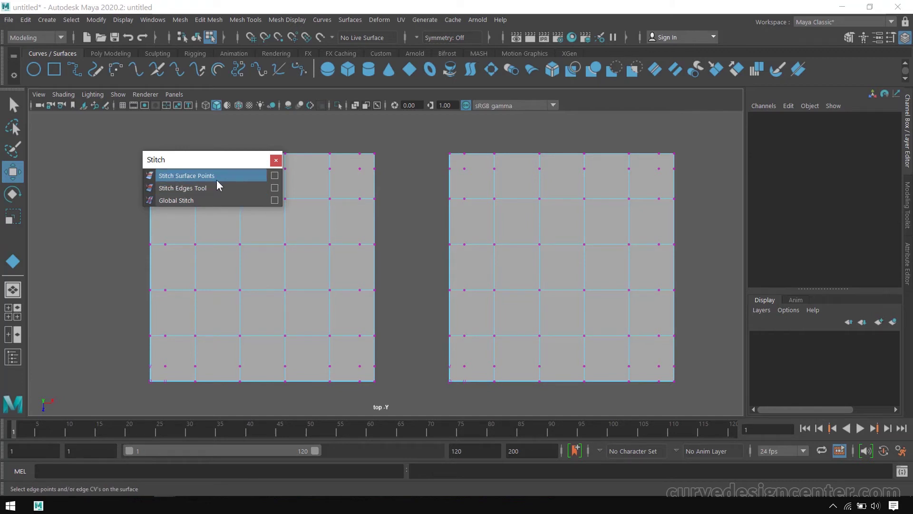
left_click_drag(369, 142, 455, 160)
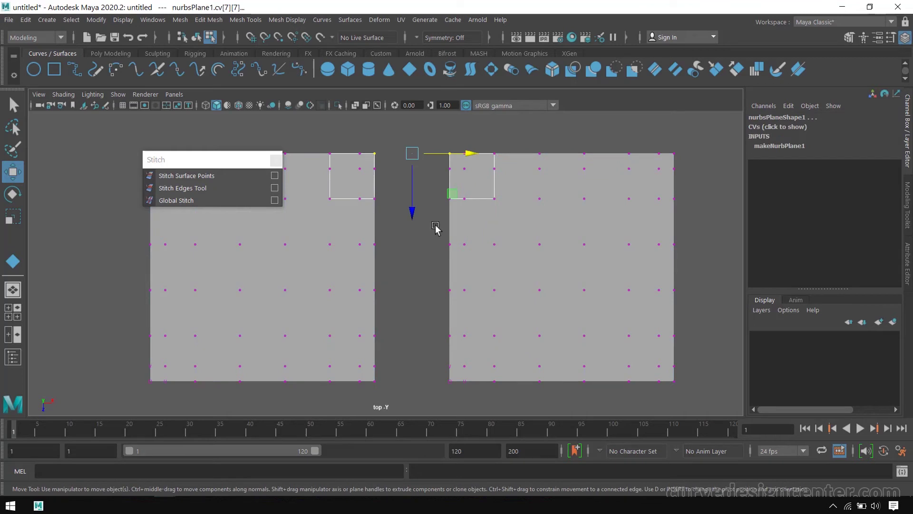
Step: Stitch Surface Points on the top corner CVs and the next two facing edge rows
left_click(214, 177)
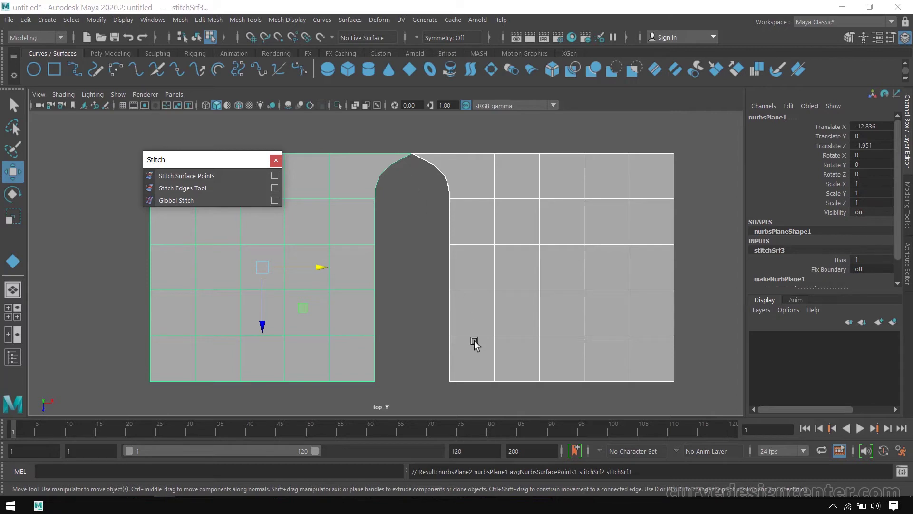
left_click_drag(486, 401, 331, 342)
key("F8")
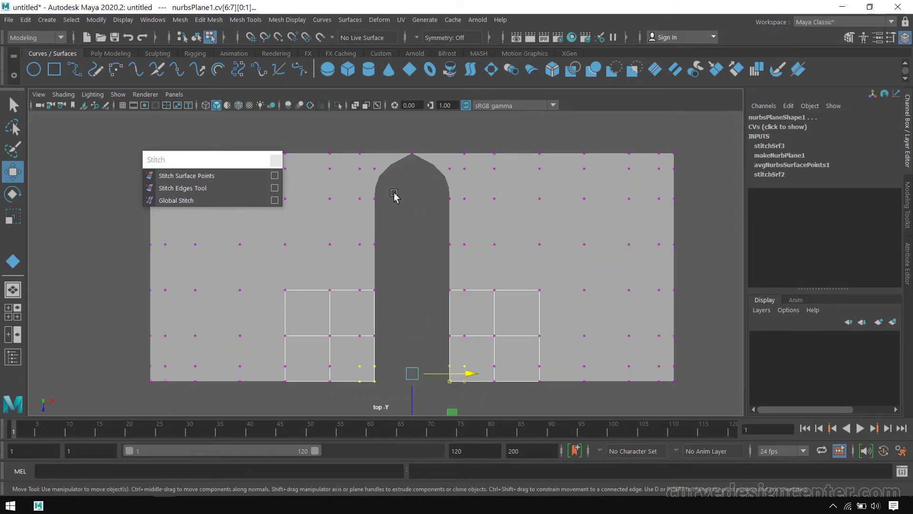
left_click_drag(368, 164, 452, 192)
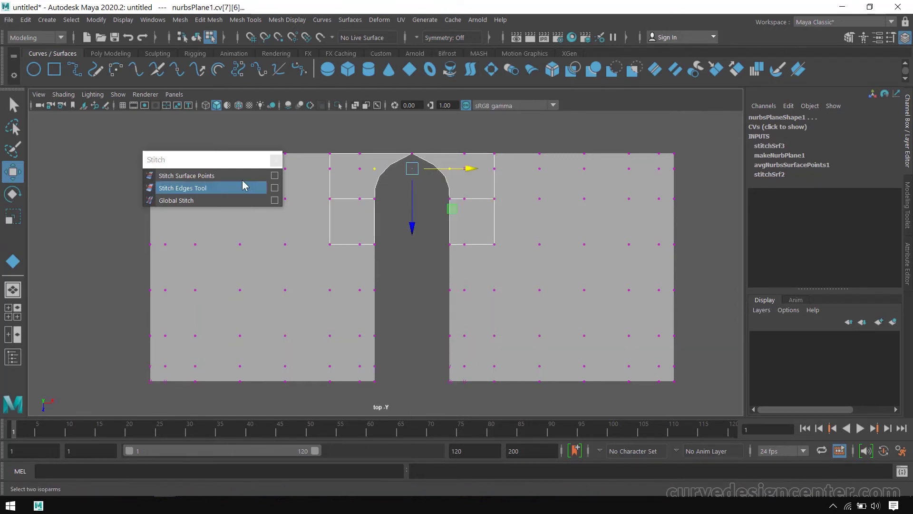
left_click(224, 176)
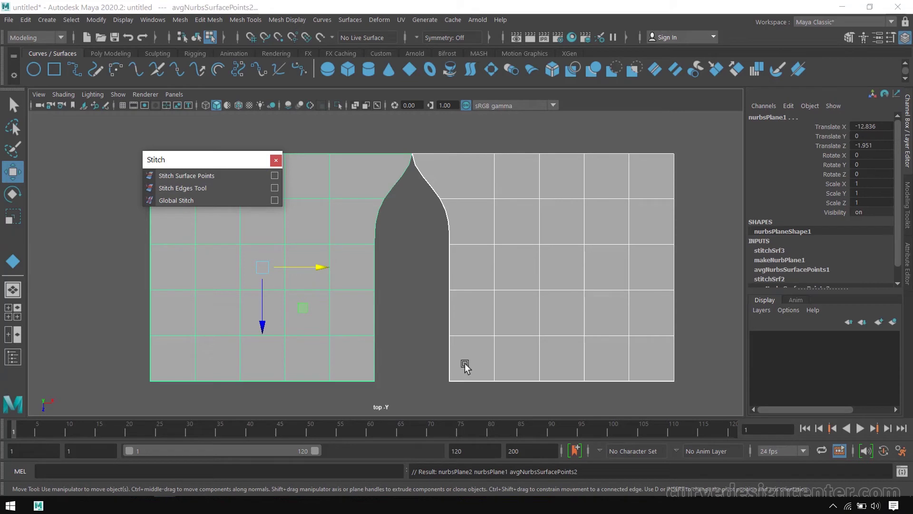
left_click_drag(475, 401, 338, 348)
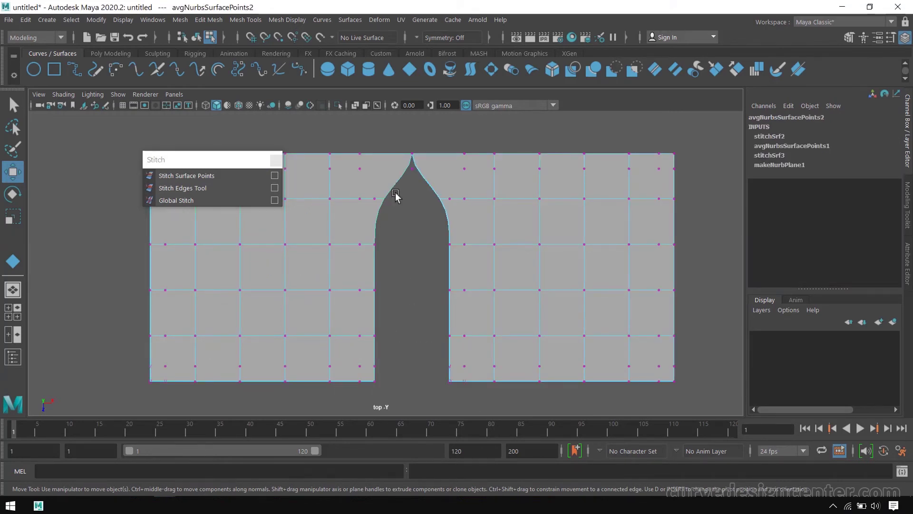
left_click_drag(373, 195, 451, 222)
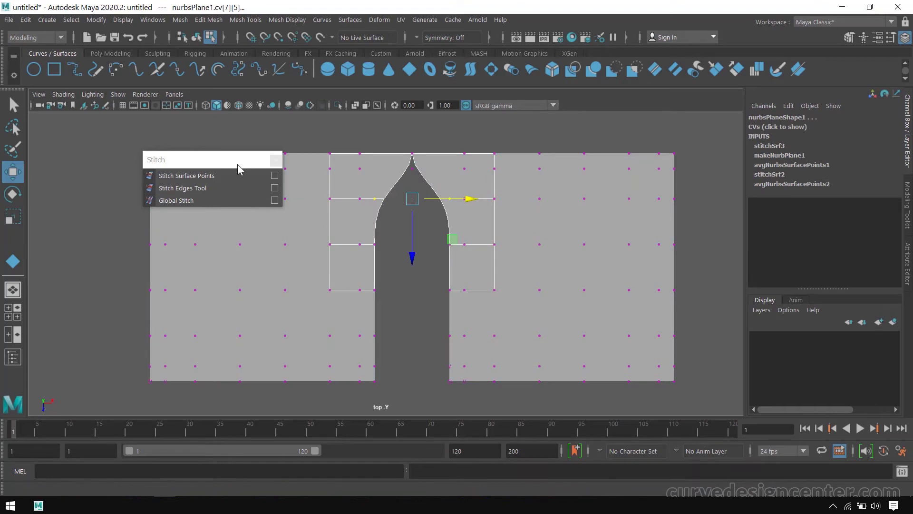
left_click(212, 175)
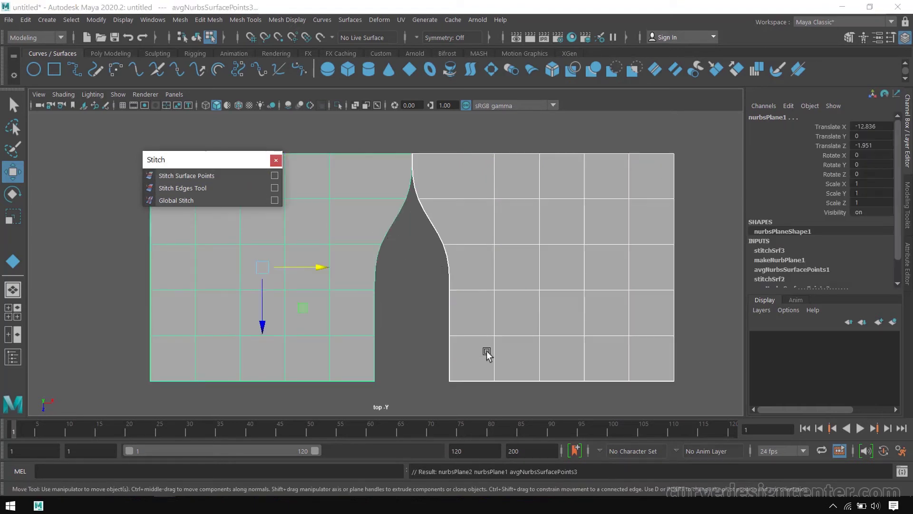
Step: Stitch four more rows of facing edge CVs, working down toward the bottom
left_click_drag(491, 400, 345, 366)
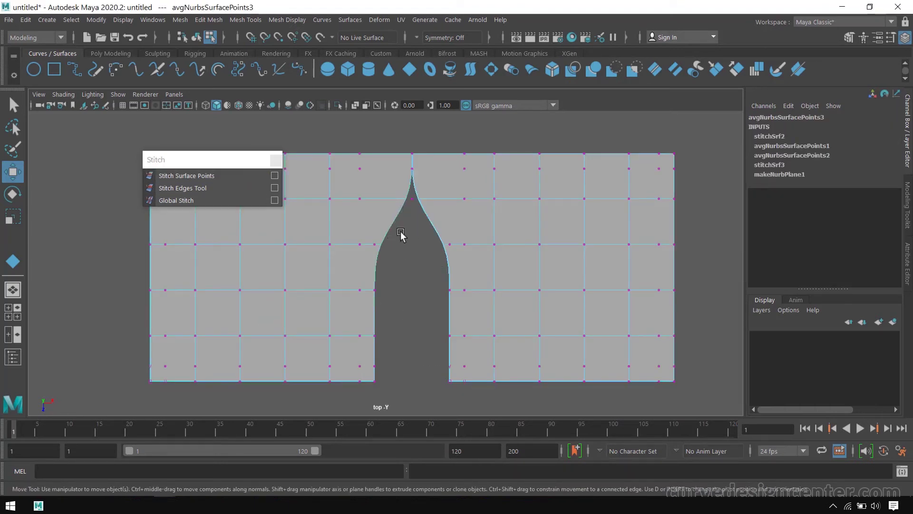
left_click(412, 244)
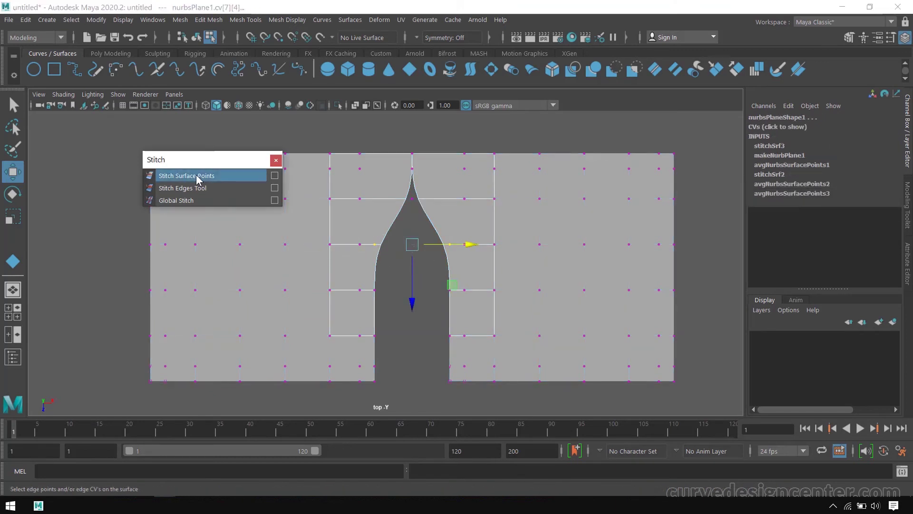
left_click(199, 176)
left_click_drag(481, 395, 350, 366)
left_click_drag(366, 284, 458, 308)
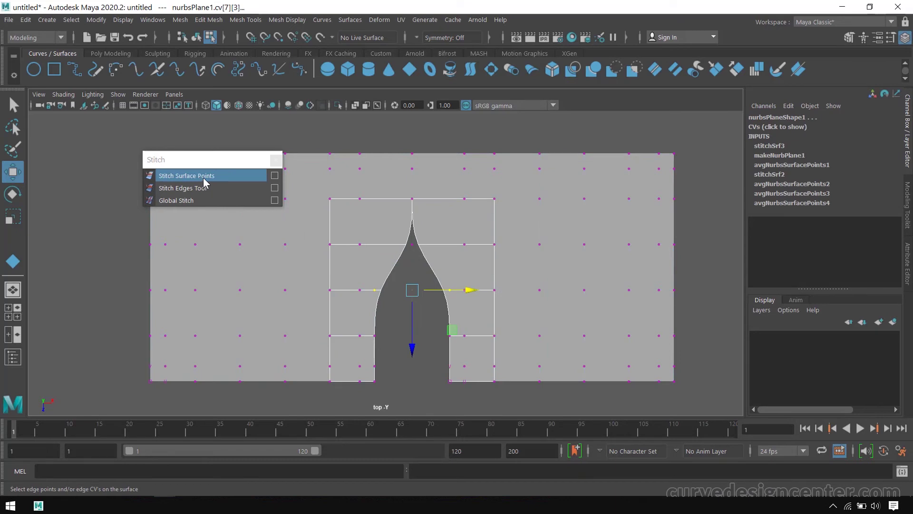
left_click(199, 176)
left_click_drag(367, 324, 456, 352)
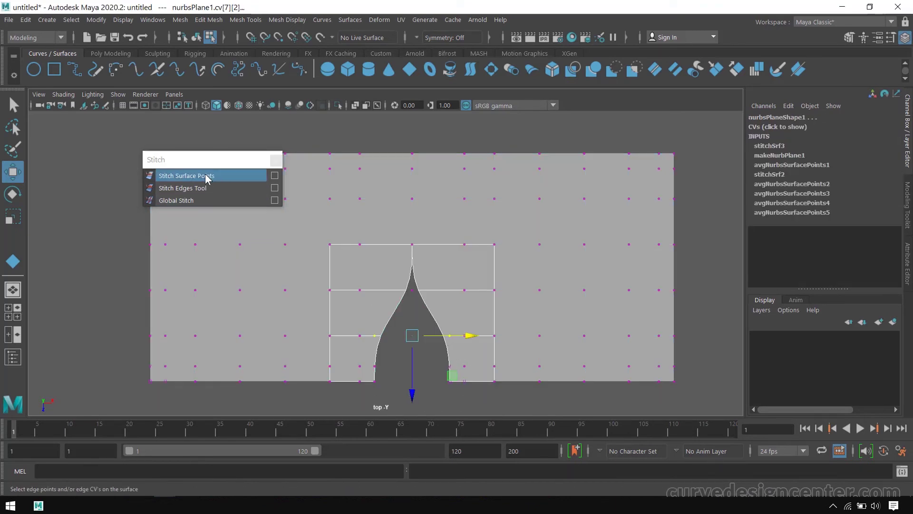
left_click(206, 177)
left_click_drag(371, 358, 465, 376)
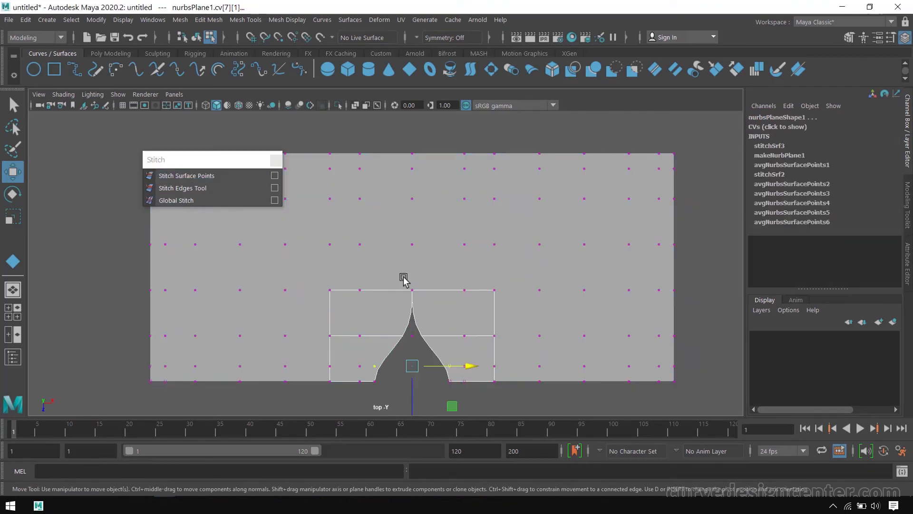
left_click(202, 176)
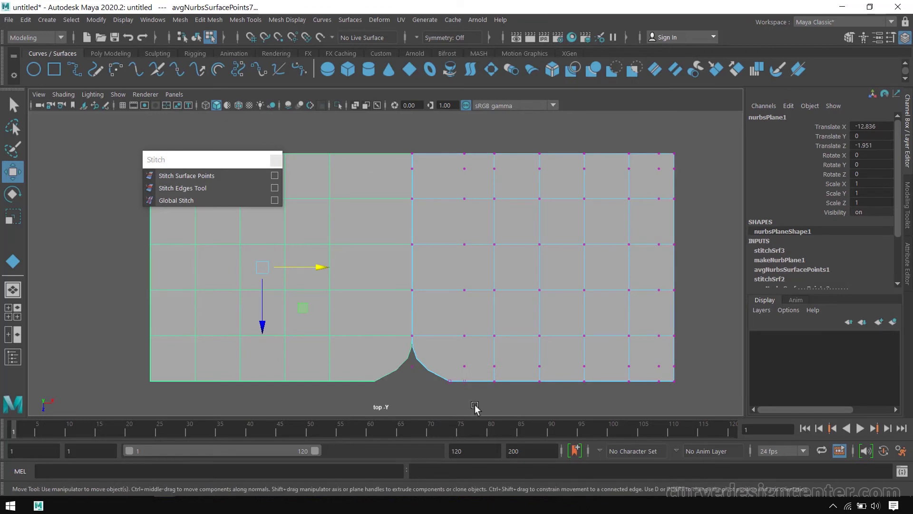
left_click_drag(475, 407, 424, 381)
left_click(427, 393)
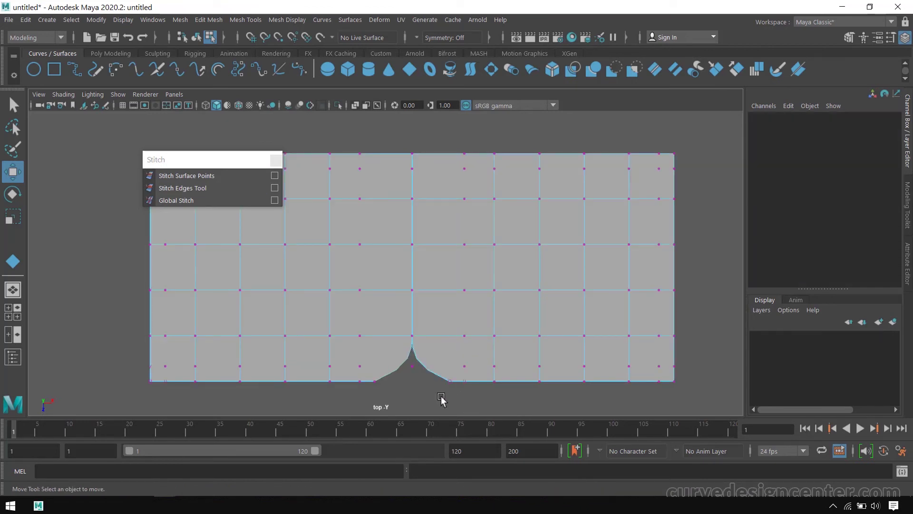
Step: Stitch the bottom CV pair, maximize perspective, and select the right plane in object mode
left_click(368, 376)
left_click(199, 177)
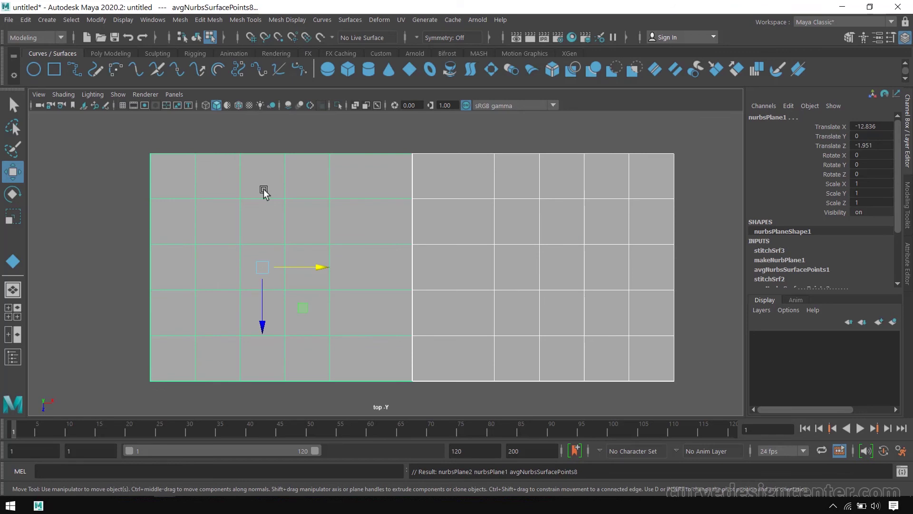
key("space")
key("space")
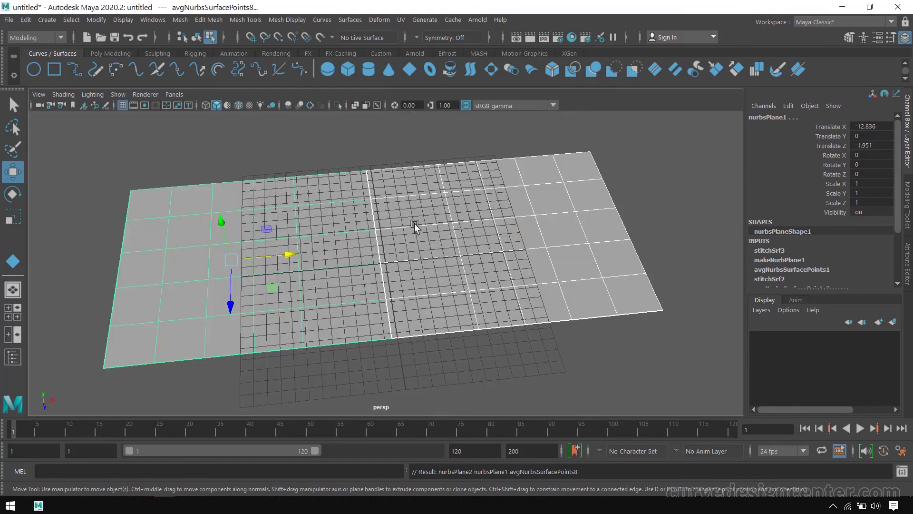
left_click(122, 111)
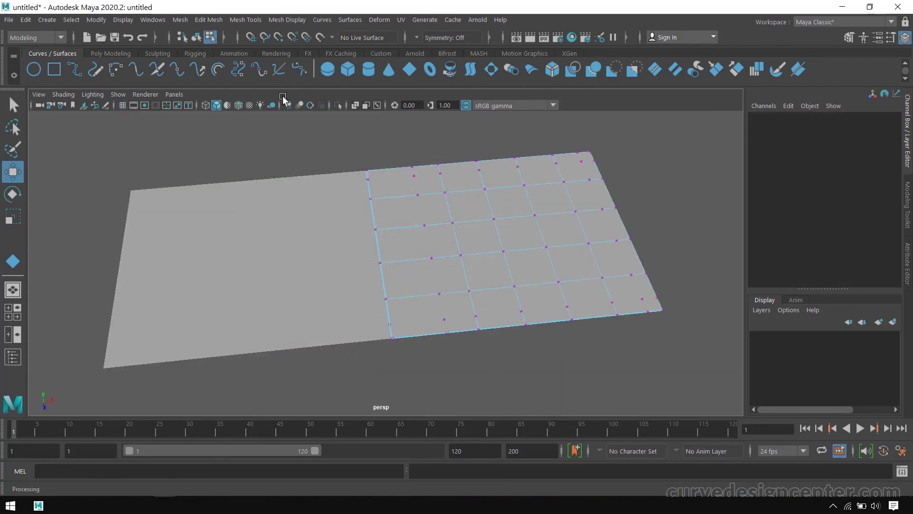
left_click(197, 42)
left_click(519, 369)
left_click(479, 267)
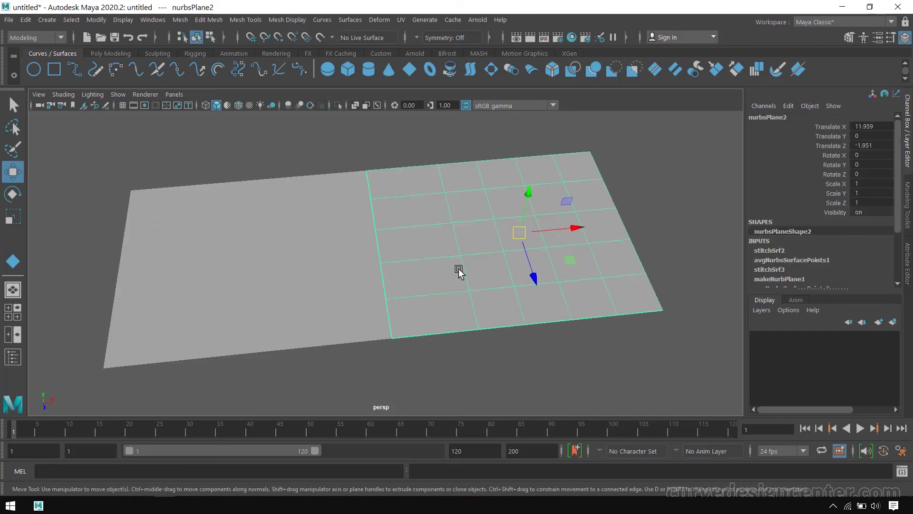
Step: Move the right plane down in Y and left in X so the stitched seam bends
left_click(296, 281)
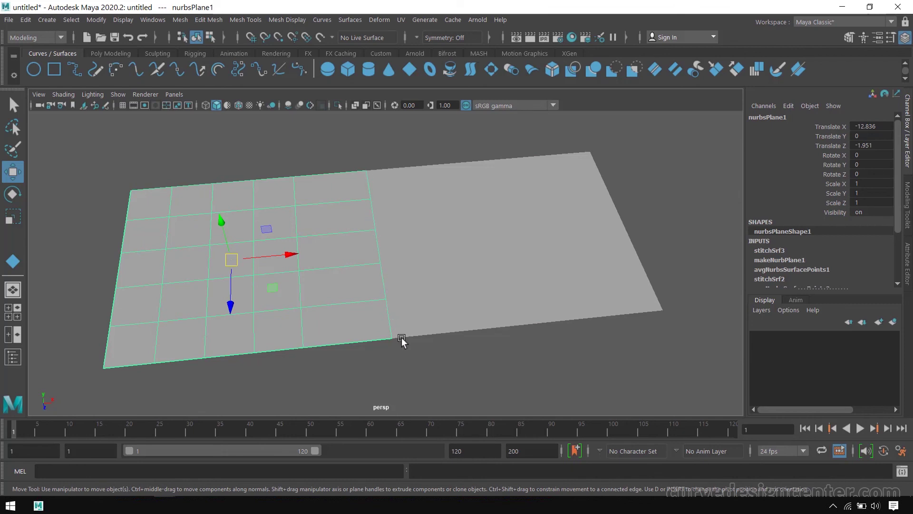
left_click(426, 279)
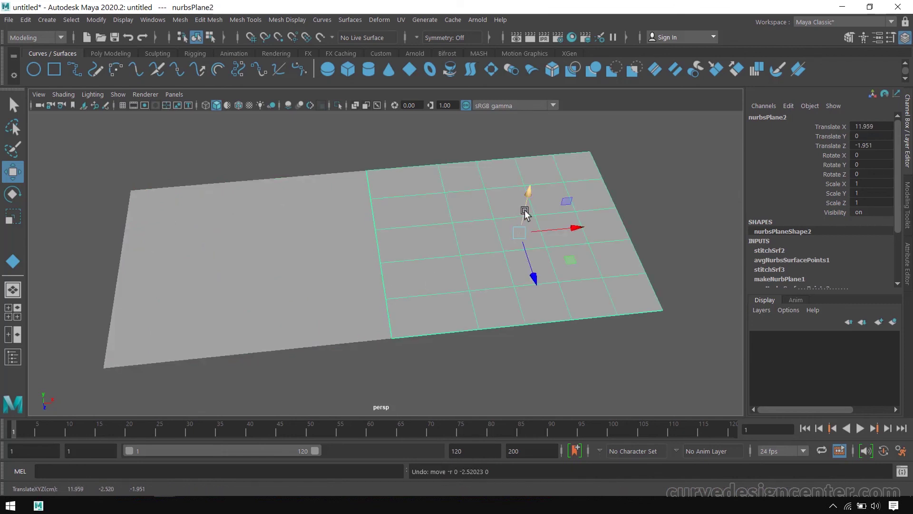
left_click_drag(527, 206, 495, 306)
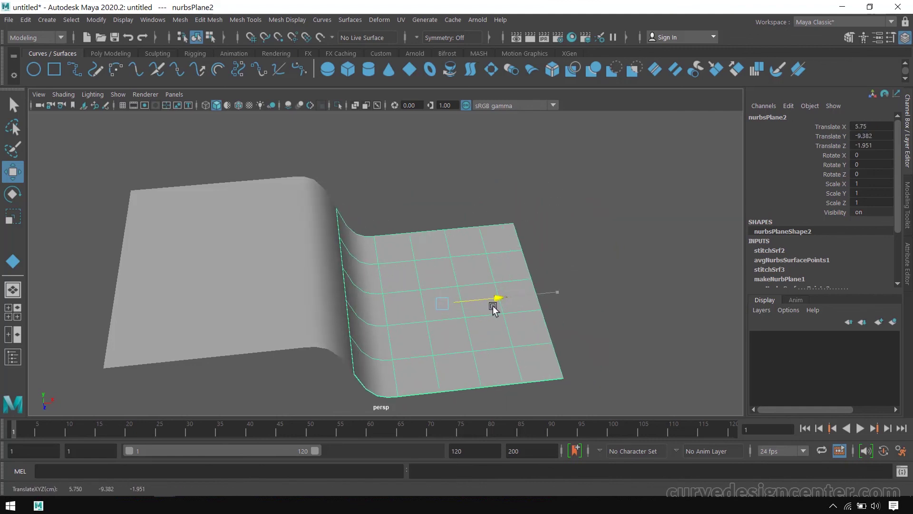
left_click_drag(512, 343, 427, 320, "alt")
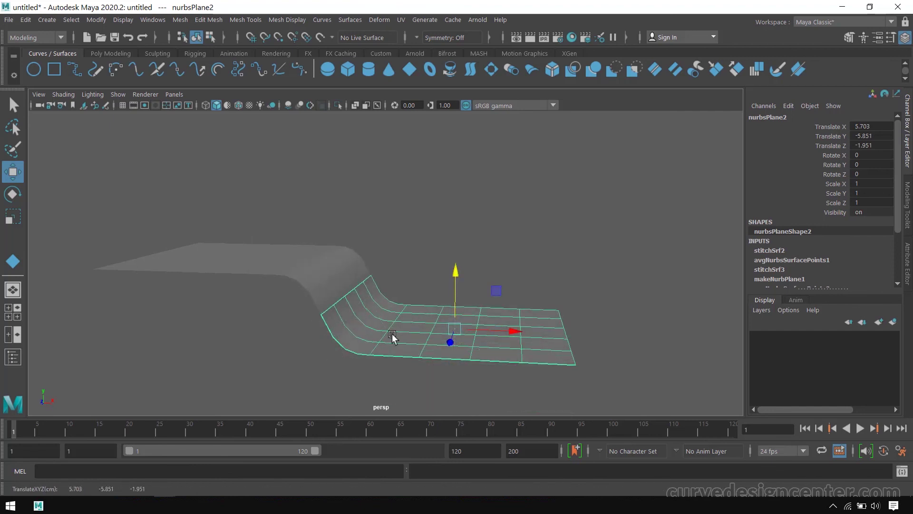
mouse_move(371, 349)
left_mouse_down("alt")
mouse_move(410, 385)
mouse_move(363, 357)
left_mouse_up("alt")
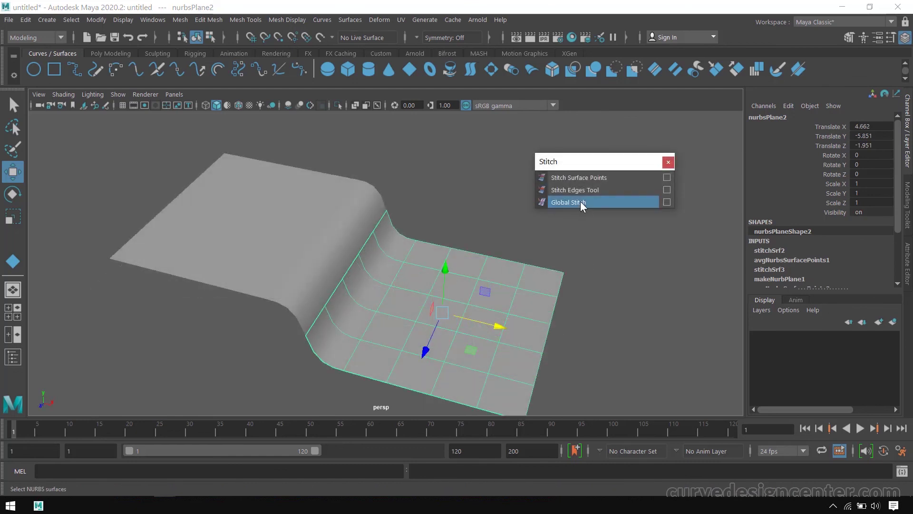
left_click(582, 191)
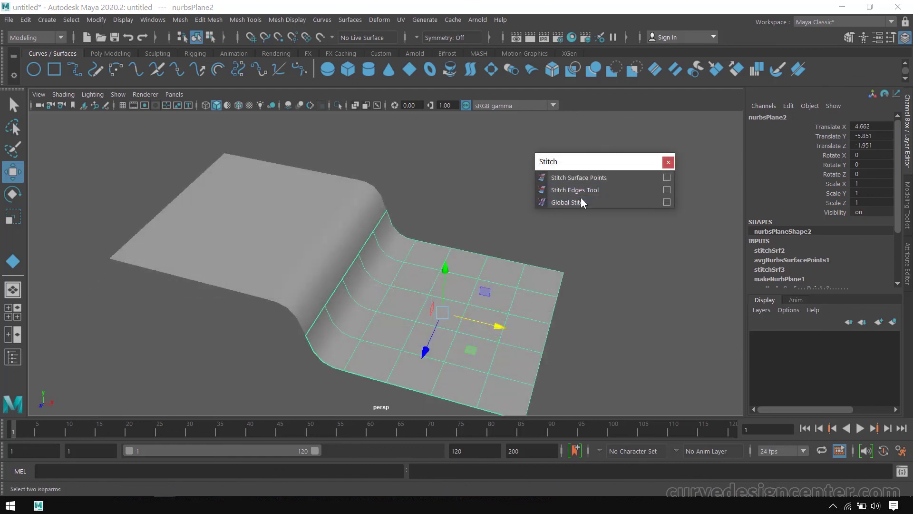